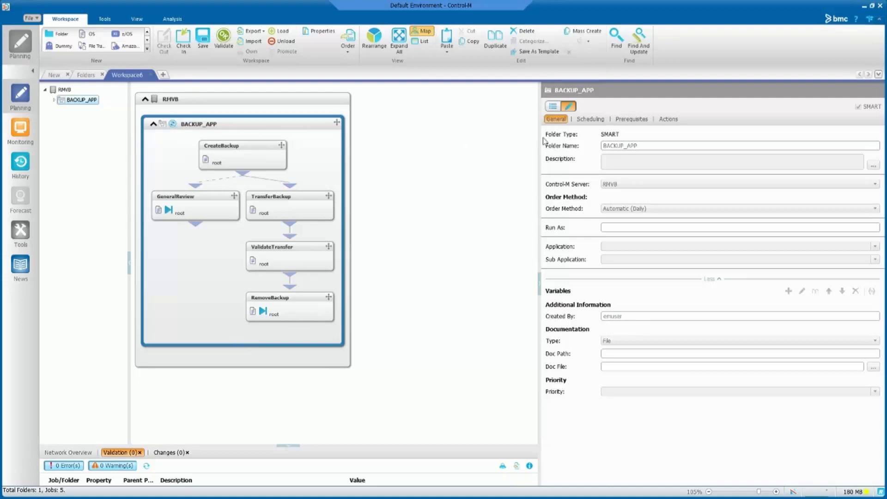
Review the BACKUP_APP folder's scheduling and its cyclic run time settings, leaving them as they are
{"action": "left_click", "coordinate": [590, 119]}
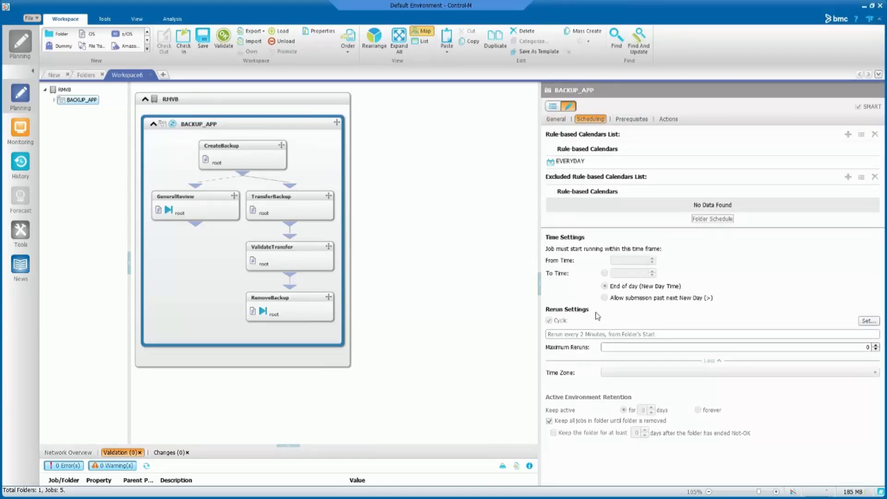
{"action": "left_click", "coordinate": [869, 321]}
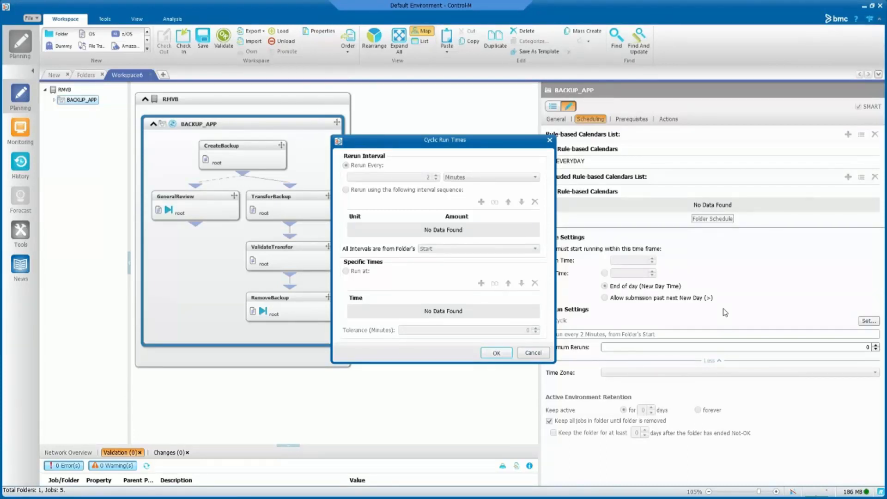
{"action": "left_click", "coordinate": [505, 356]}
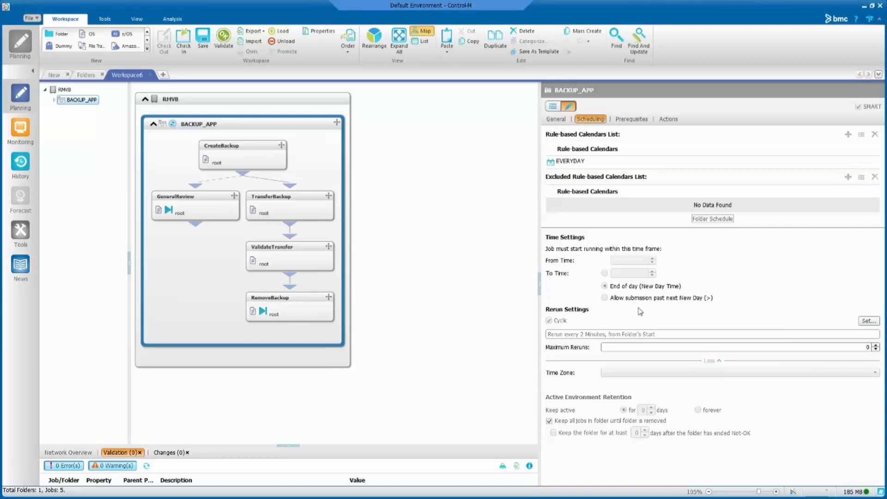
Examine the general properties of the GeneralReview, TransferBackup and RemoveBackup jobs, including the option to end the folder on job completion
{"action": "left_click", "coordinate": [173, 216]}
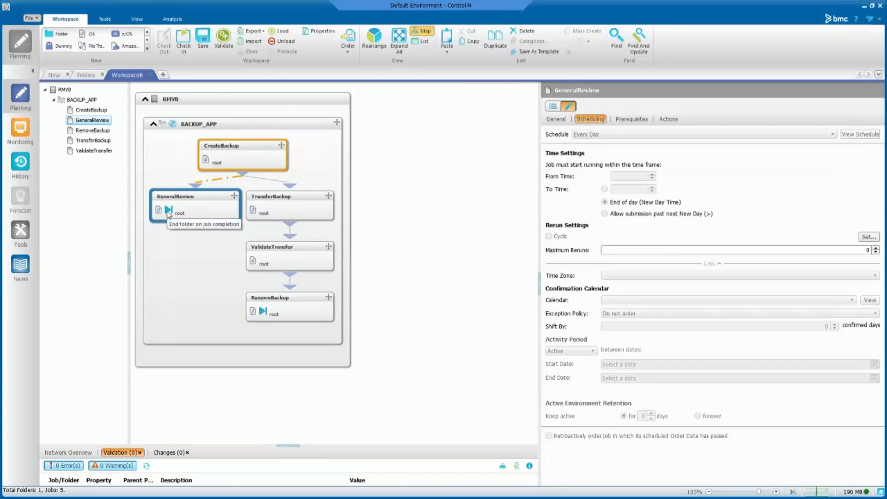
{"action": "left_click", "coordinate": [556, 120]}
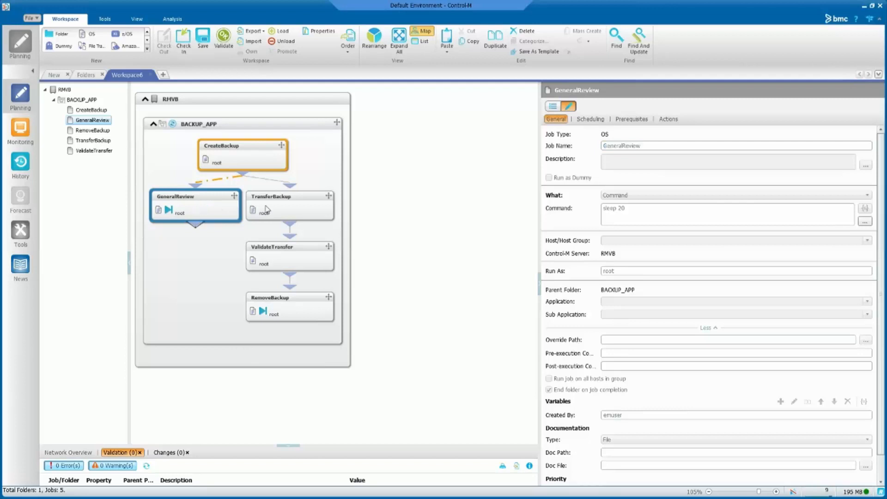
{"action": "left_click", "coordinate": [274, 210]}
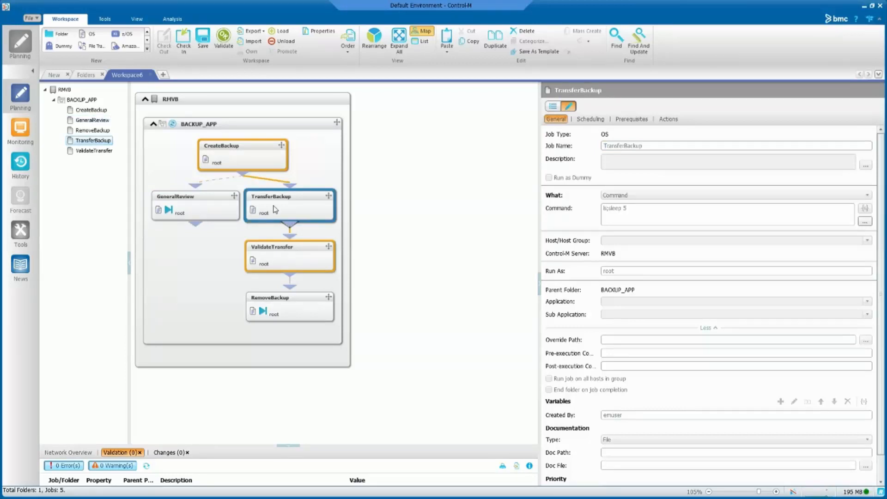
{"action": "left_click", "coordinate": [221, 208]}
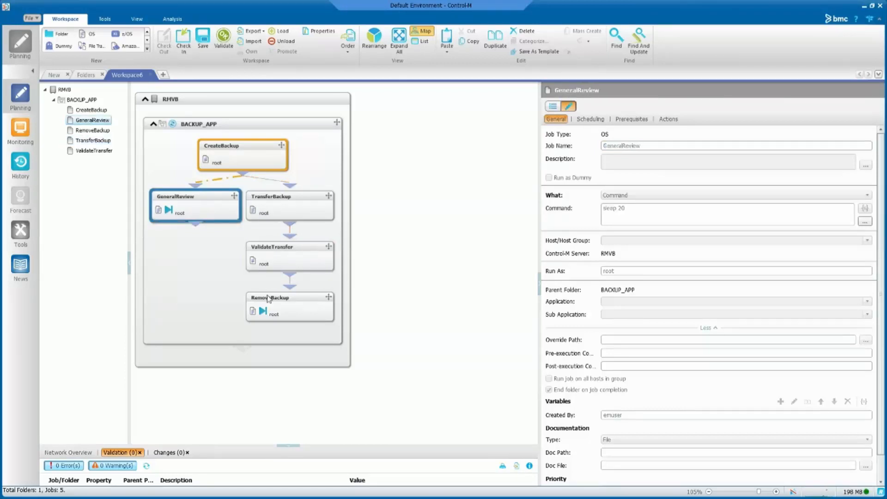
{"action": "left_click", "coordinate": [270, 303]}
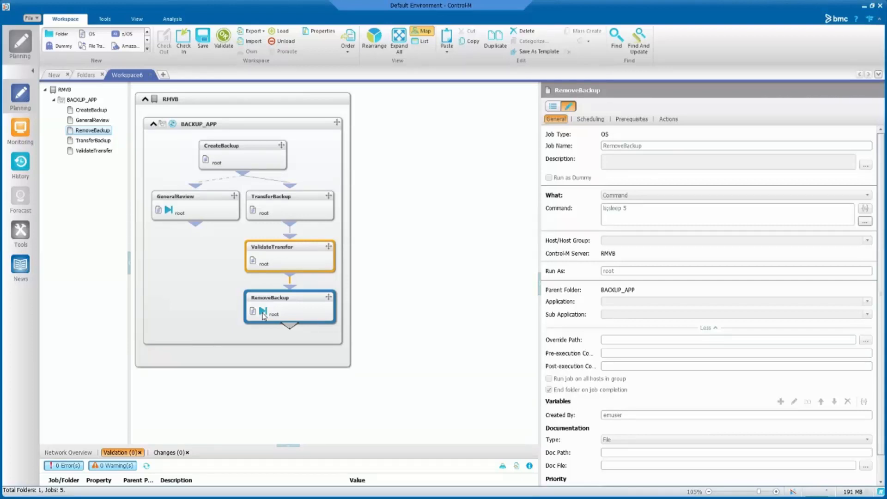
Inspect the CreateBackup job's local variable, adjusting the column widths so that its name and value are easy to read
{"action": "left_click", "coordinate": [252, 148]}
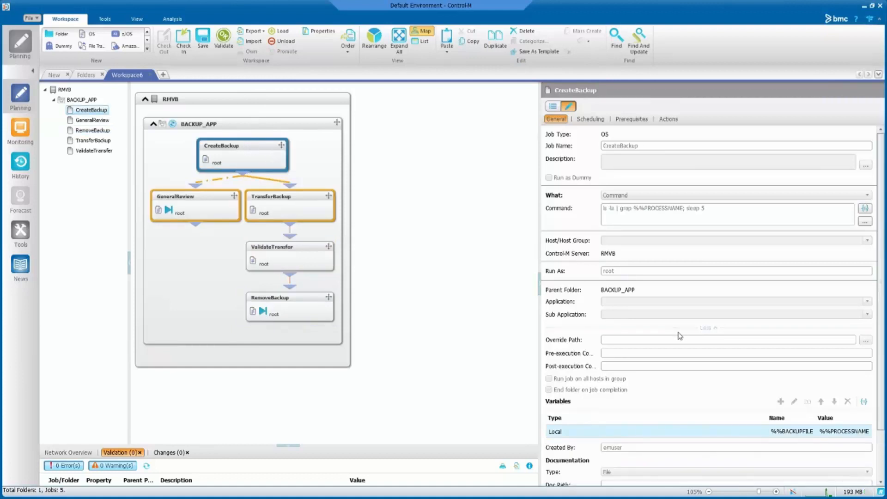
{"action": "left_click_drag", "start_coordinate": [761, 417], "coordinate": [613, 417]}
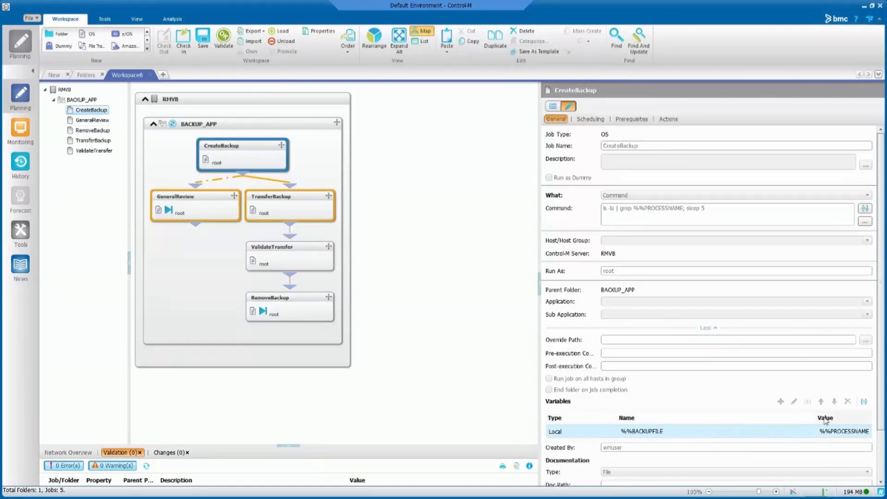
{"action": "left_click_drag", "start_coordinate": [817, 418], "coordinate": [704, 418]}
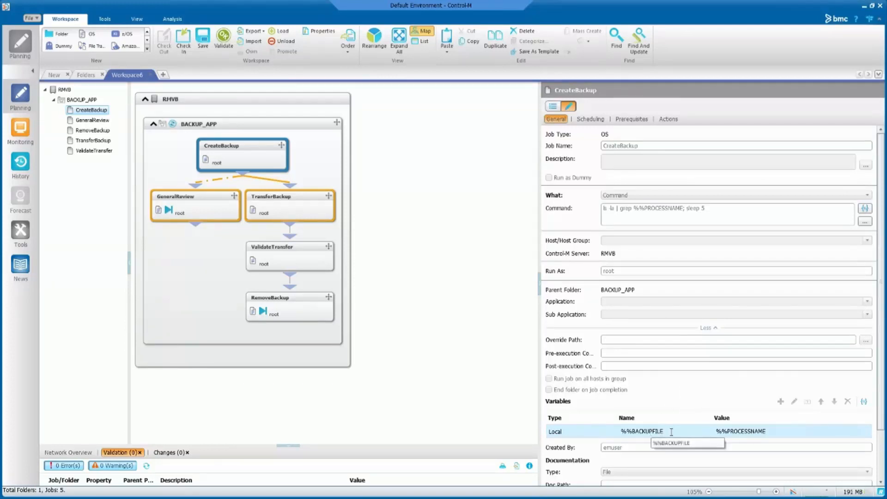
{"action": "double_click", "coordinate": [771, 431]}
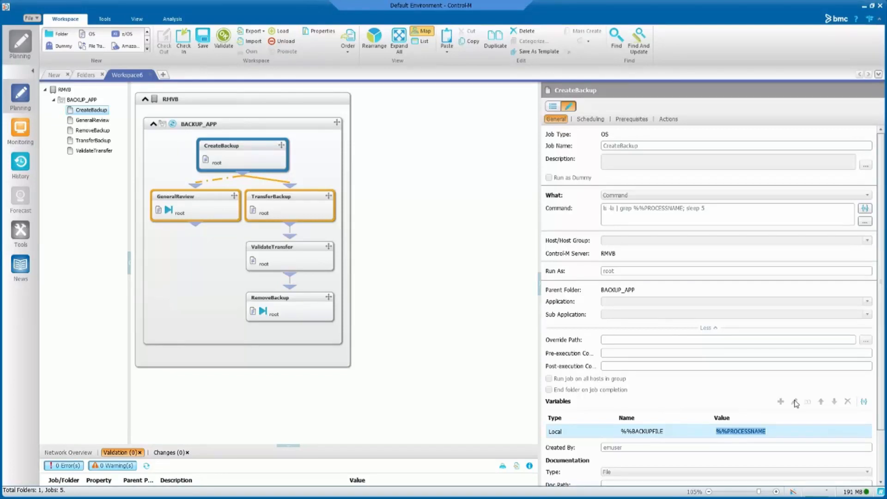
Run the variables simulation for the CreateBackup job and compare the original and resolved variable value and command line
{"action": "left_click", "coordinate": [864, 402]}
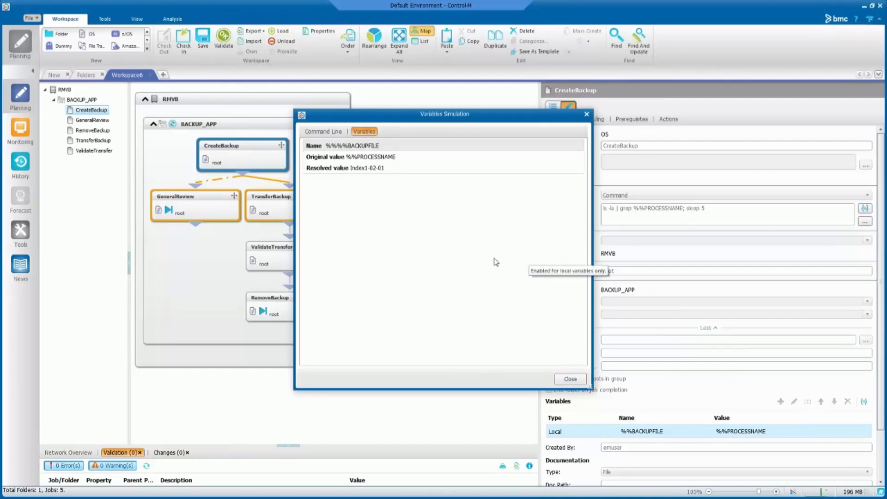
{"action": "double_click", "coordinate": [411, 144]}
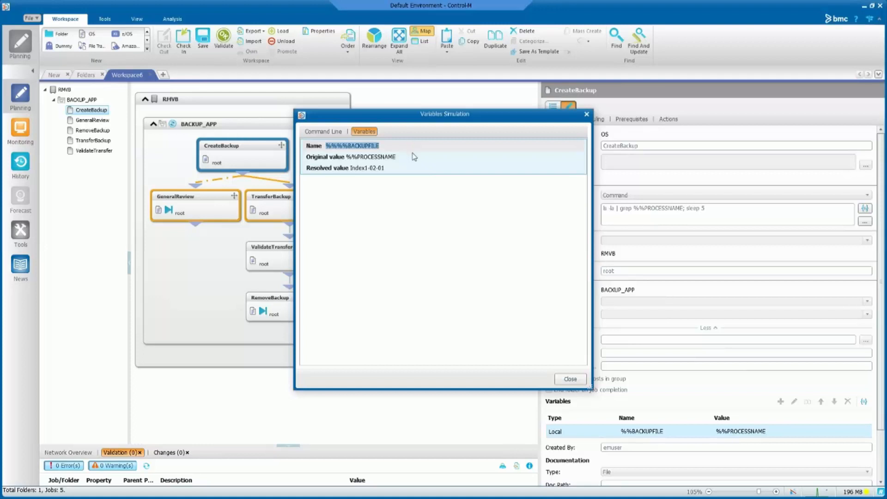
{"action": "double_click", "coordinate": [415, 157]}
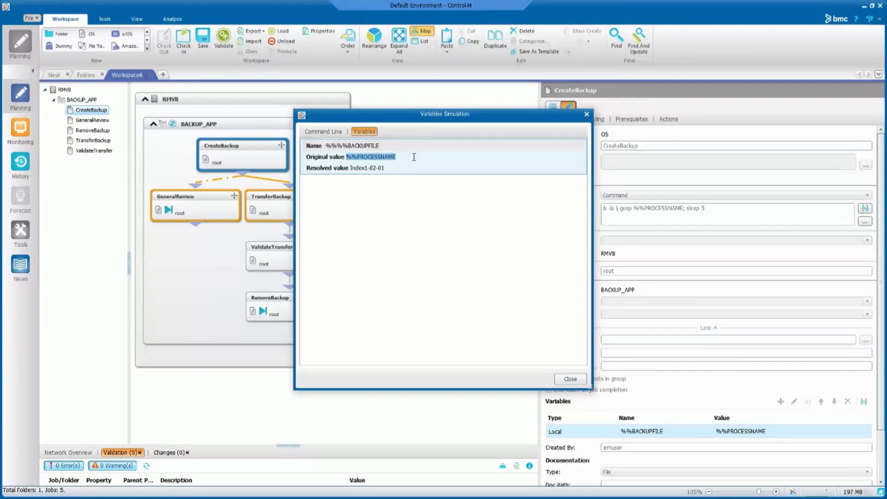
{"action": "left_click", "coordinate": [339, 133]}
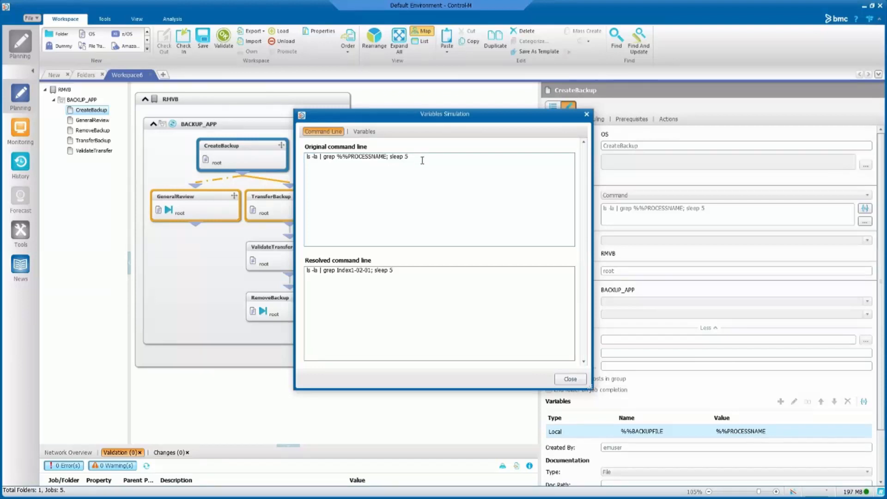
{"action": "left_click_drag", "start_coordinate": [411, 275], "coordinate": [304, 280]}
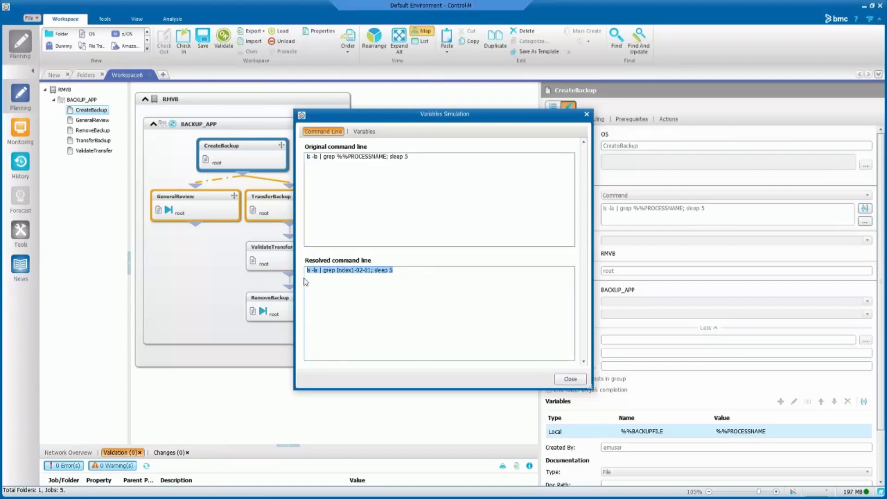
{"action": "left_click", "coordinate": [406, 272]}
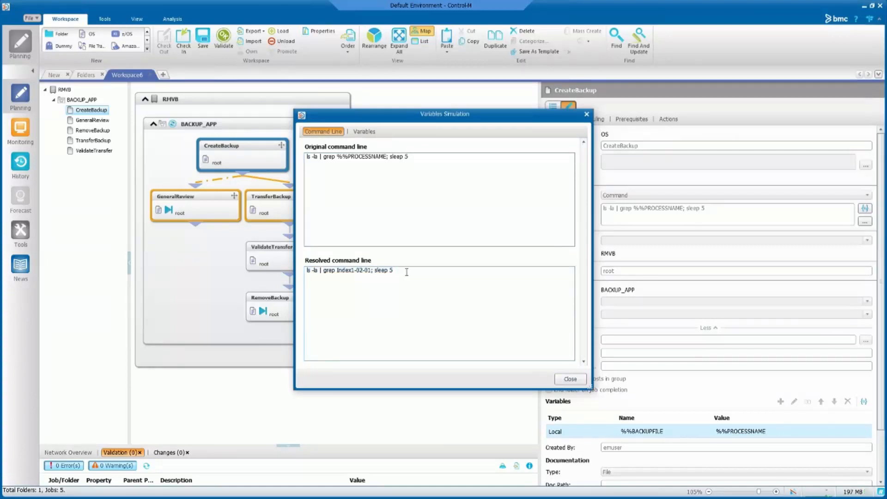
{"action": "left_click", "coordinate": [586, 114]}
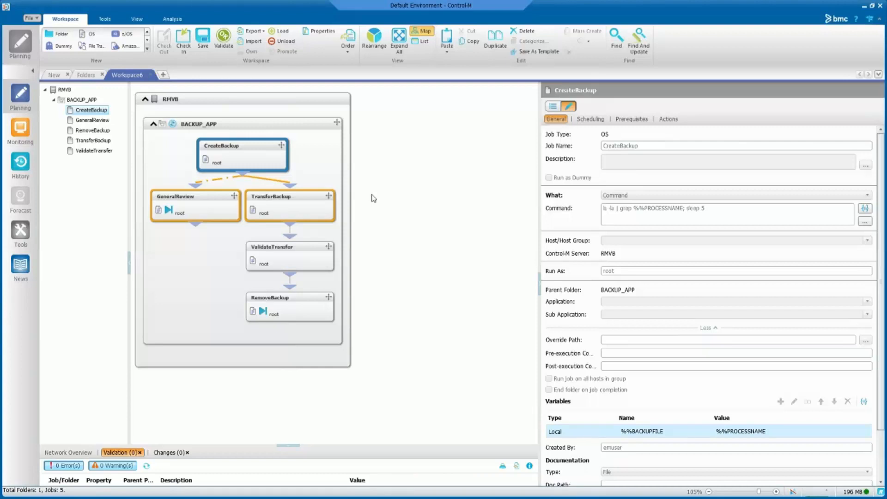
Order the entire BACKUP_APP folder from the workspace and accept the confirmation
{"action": "left_click", "coordinate": [310, 147]}
{"action": "right_click", "coordinate": [309, 144]}
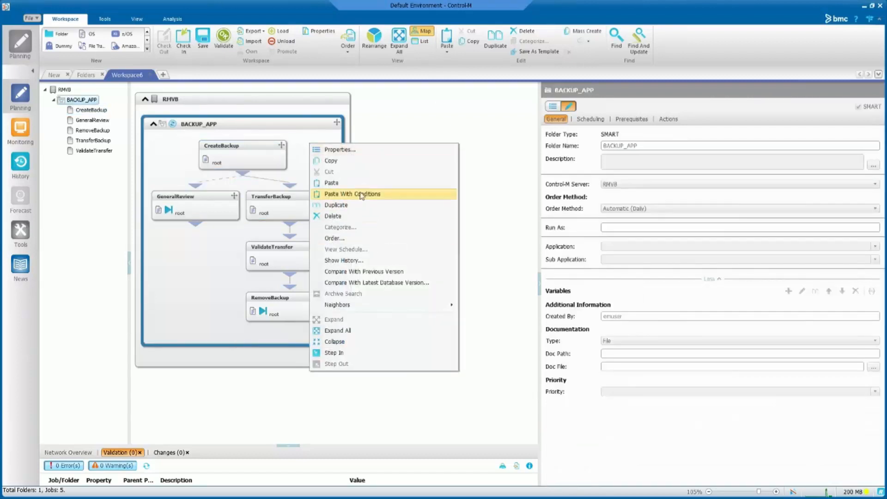
{"action": "left_click", "coordinate": [348, 237]}
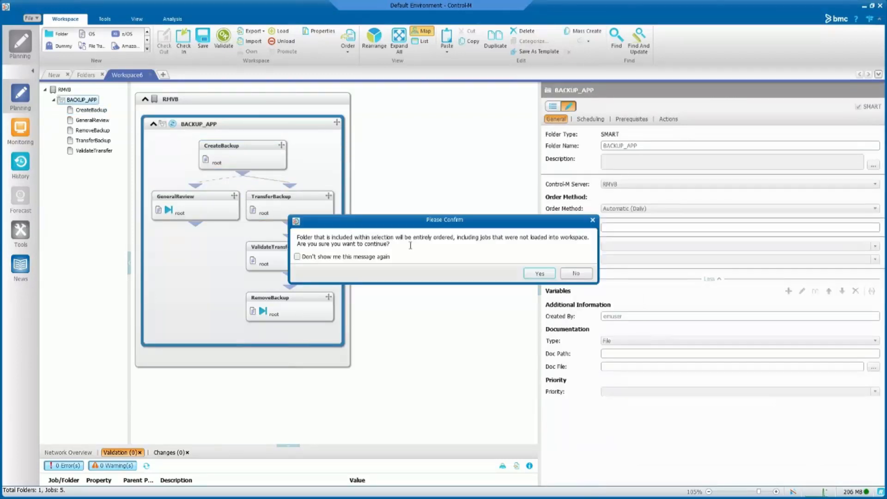
{"action": "left_click", "coordinate": [532, 274]}
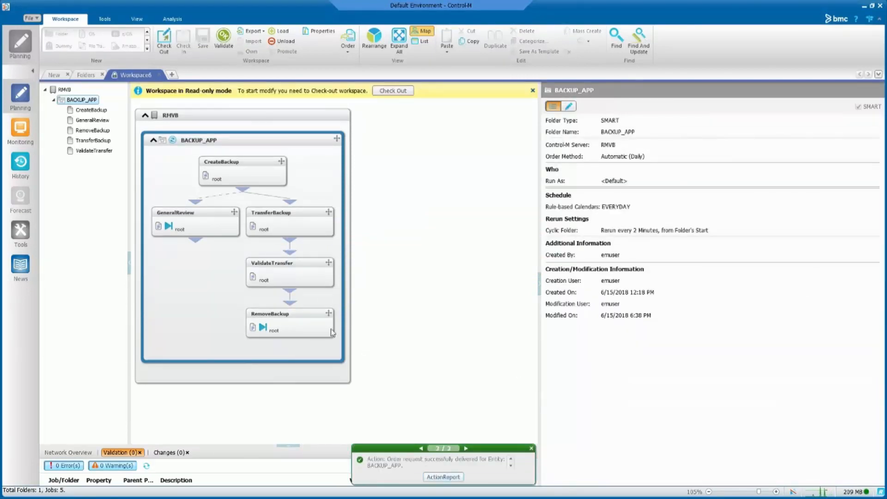
Switch to Monitoring, expand all active jobs and view the BACKUP_APP folder's run information
{"action": "left_click", "coordinate": [19, 131]}
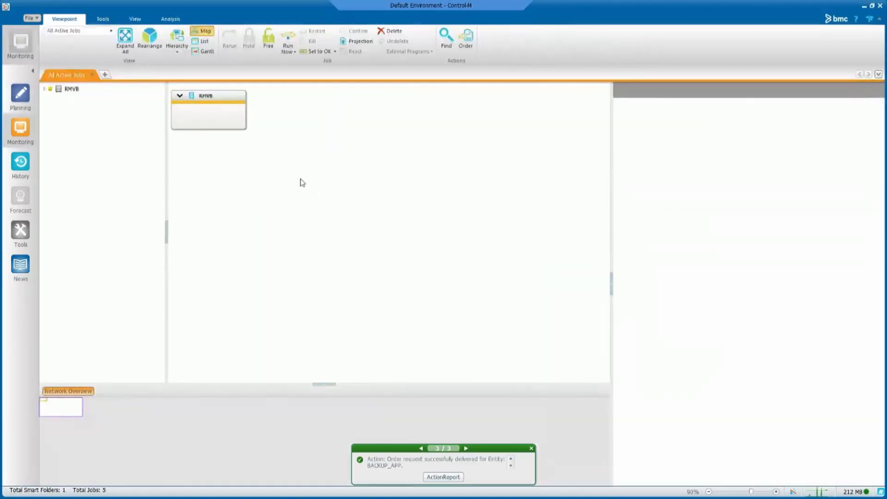
{"action": "left_click", "coordinate": [125, 36]}
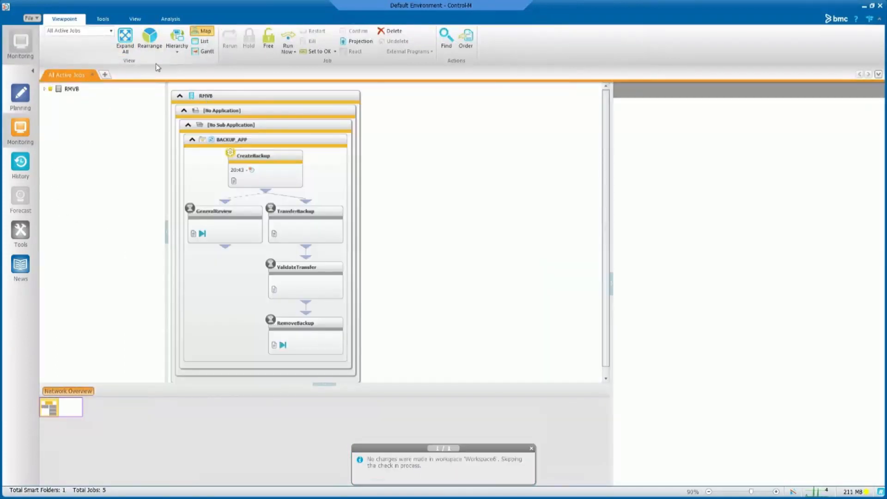
{"action": "left_click", "coordinate": [331, 159]}
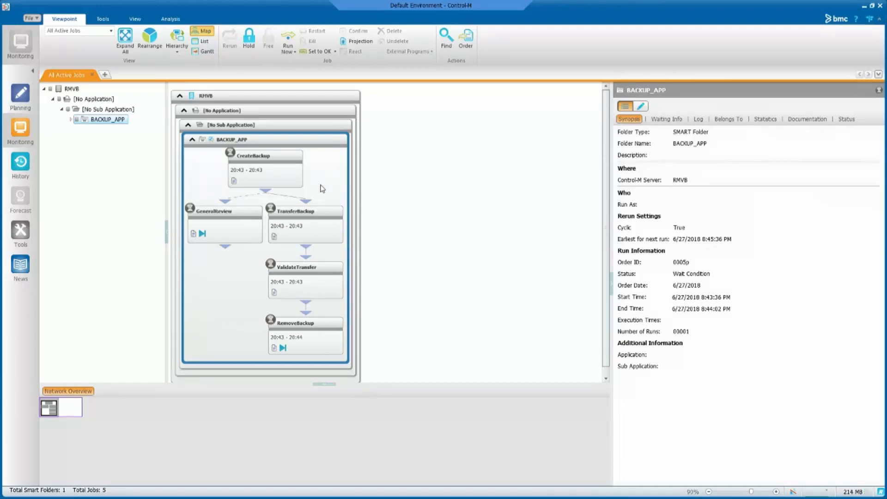
Examine the RemoveBackup job's log from ordering and submission through the end-folder action to the cyclic rerun entries
{"action": "left_click", "coordinate": [317, 337]}
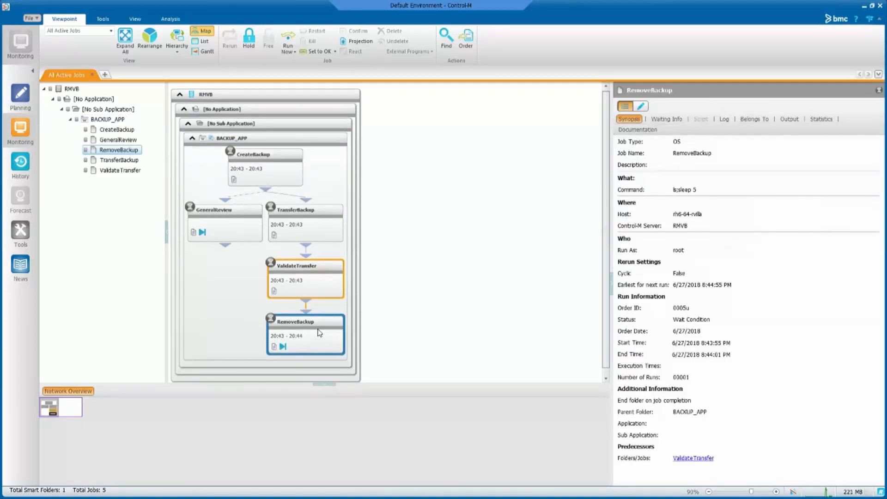
{"action": "left_click", "coordinate": [724, 119]}
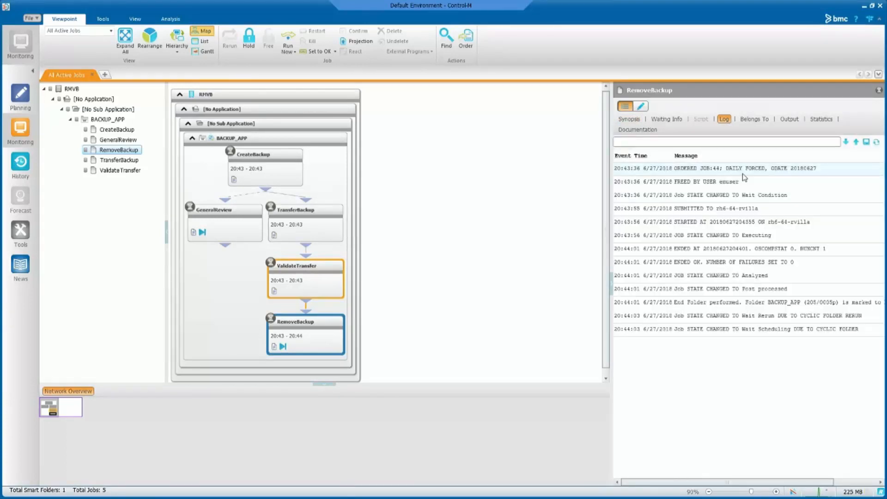
{"action": "left_click", "coordinate": [745, 172]}
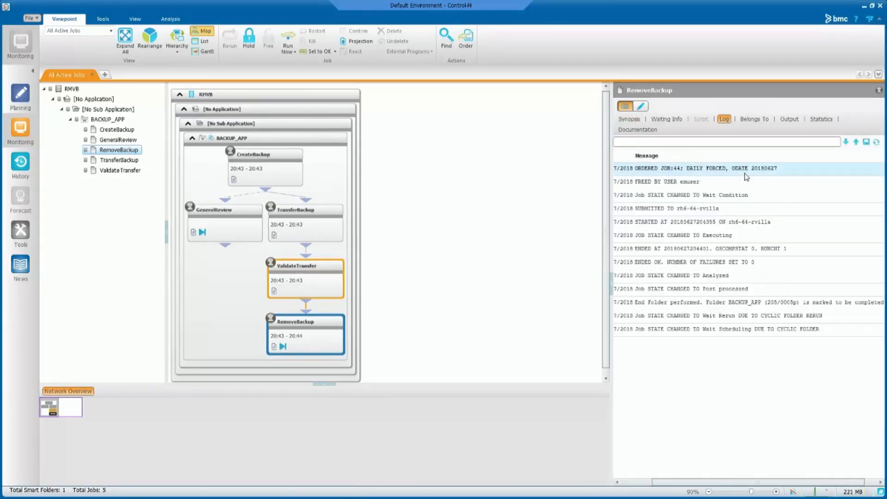
{"action": "left_click", "coordinate": [716, 208]}
{"action": "left_click", "coordinate": [706, 249]}
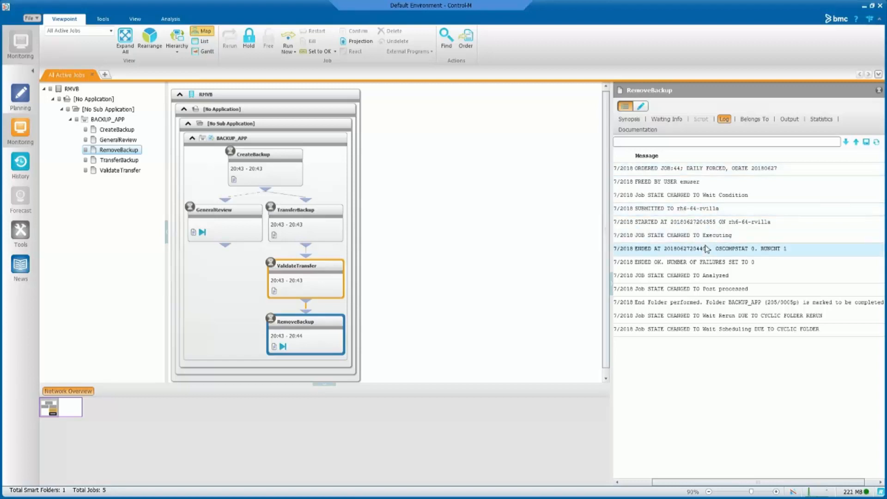
{"action": "left_click", "coordinate": [710, 294]}
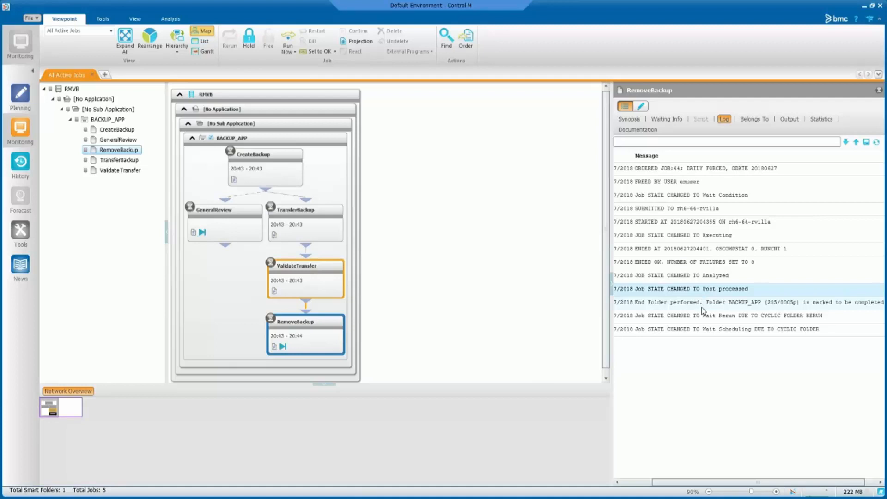
{"action": "left_click", "coordinate": [702, 306]}
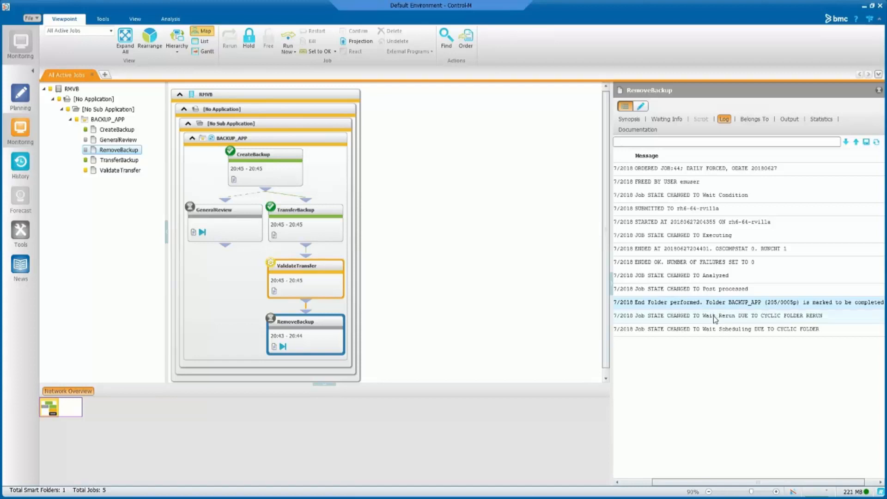
{"action": "left_click", "coordinate": [717, 316]}
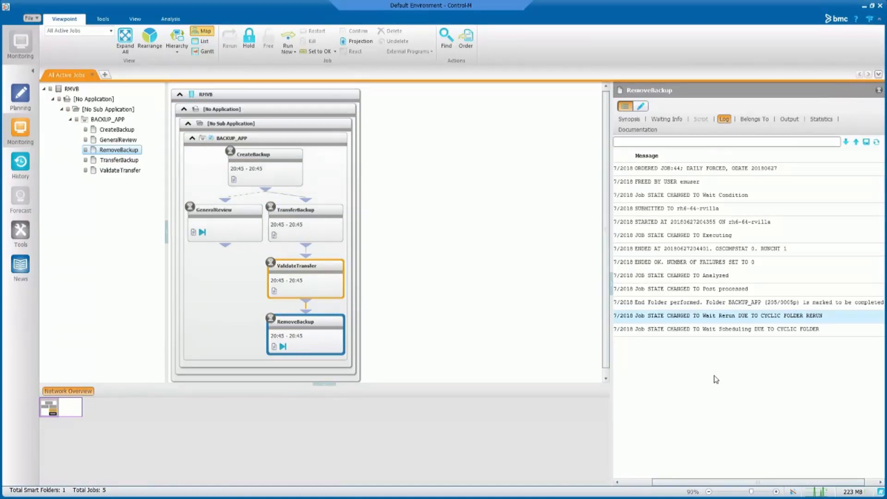
{"action": "left_click", "coordinate": [697, 328]}
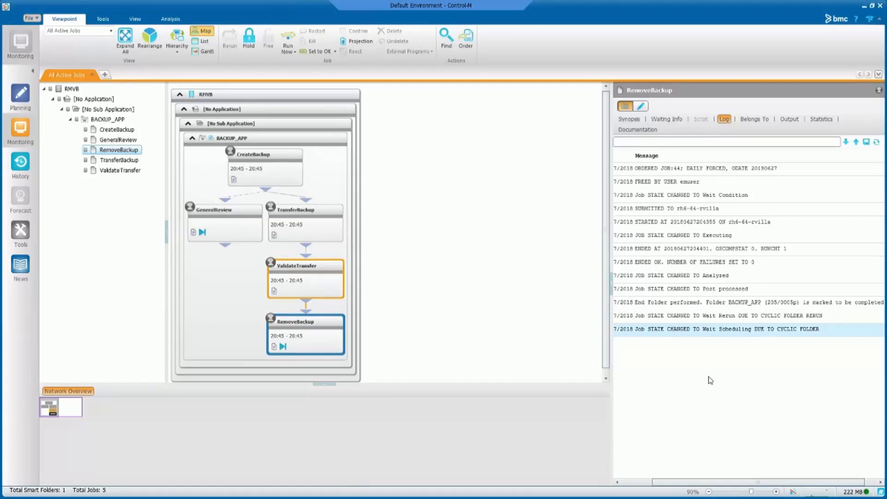
Examine the TransferBackup job's properties, checking its in condition under Prerequisites and its out condition under Actions
{"action": "left_click", "coordinate": [338, 236]}
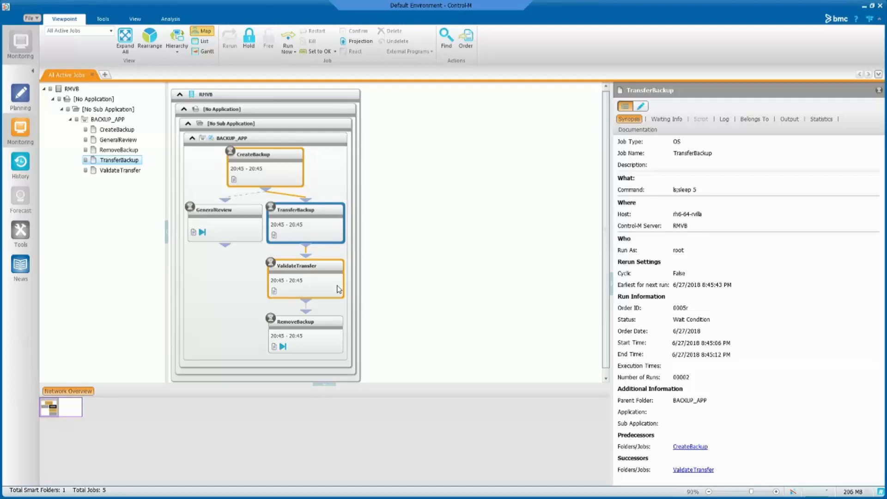
{"action": "right_click", "coordinate": [291, 237]}
{"action": "left_click", "coordinate": [298, 245]}
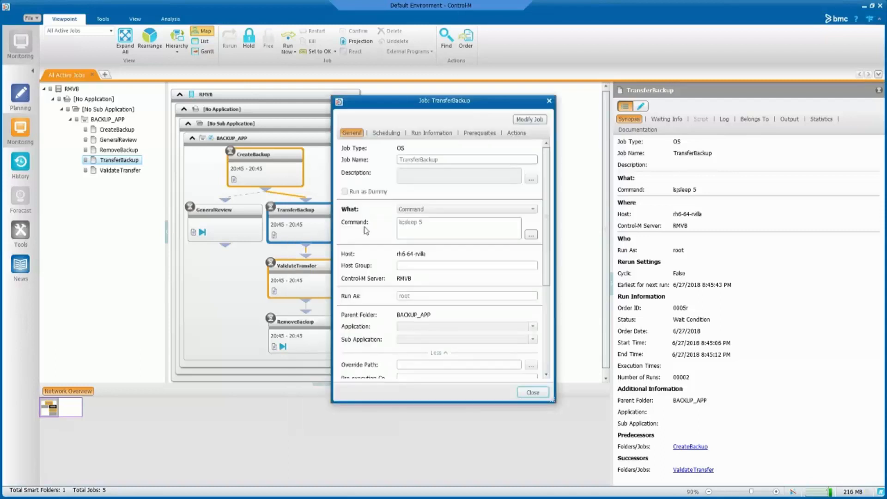
{"action": "left_click", "coordinate": [479, 132]}
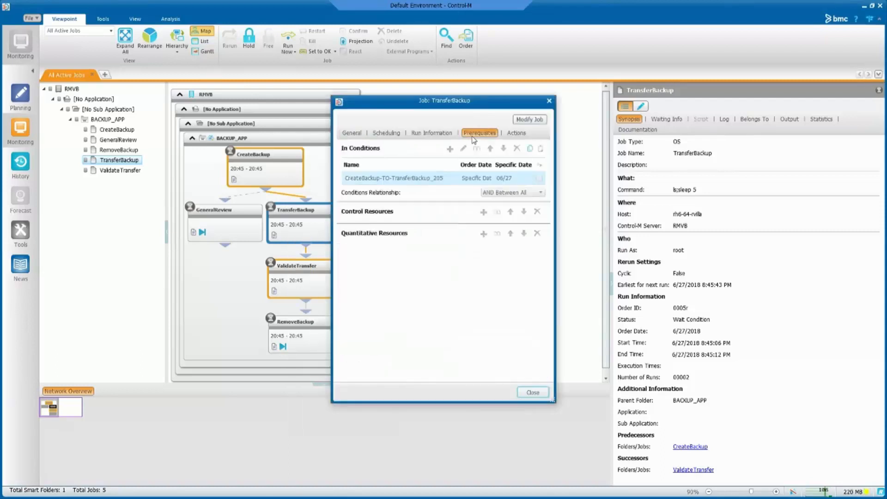
{"action": "left_click", "coordinate": [446, 177]}
{"action": "left_click", "coordinate": [516, 133]}
{"action": "left_click", "coordinate": [425, 182]}
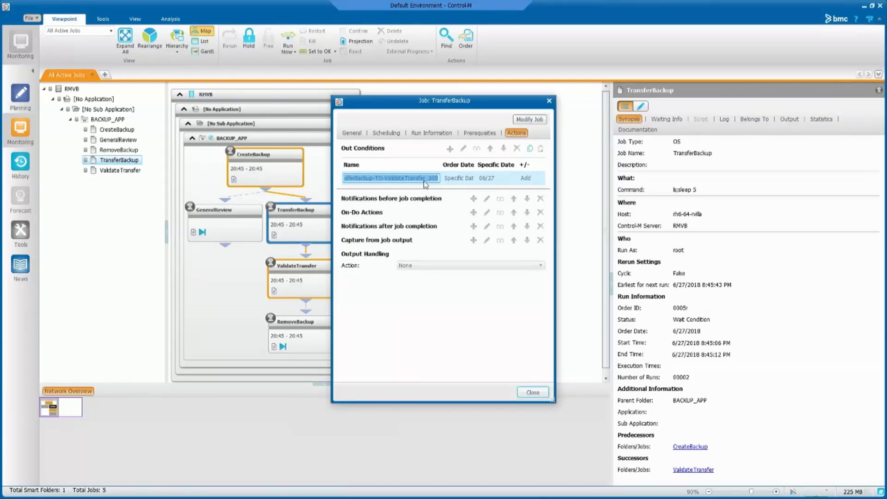
{"action": "left_click", "coordinate": [550, 102]}
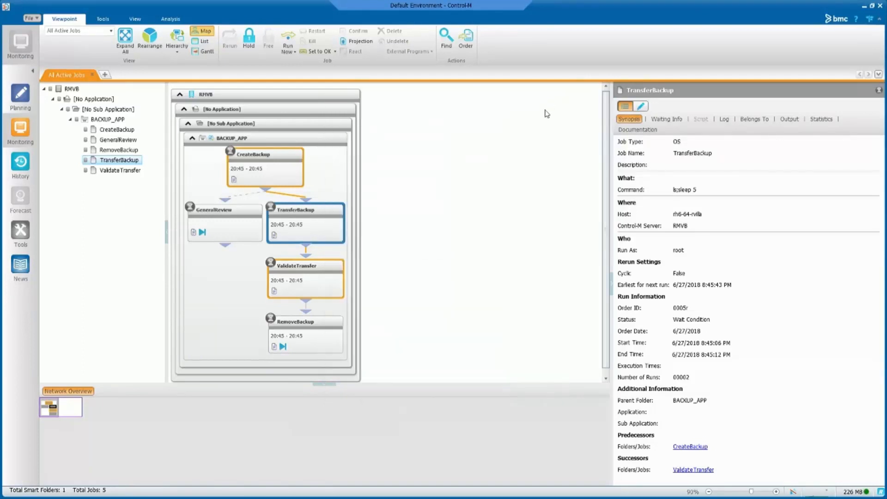
View the GeneralReview job's synopsis and examine the On-Do action in the CreateBackup job's properties
{"action": "left_click", "coordinate": [338, 190]}
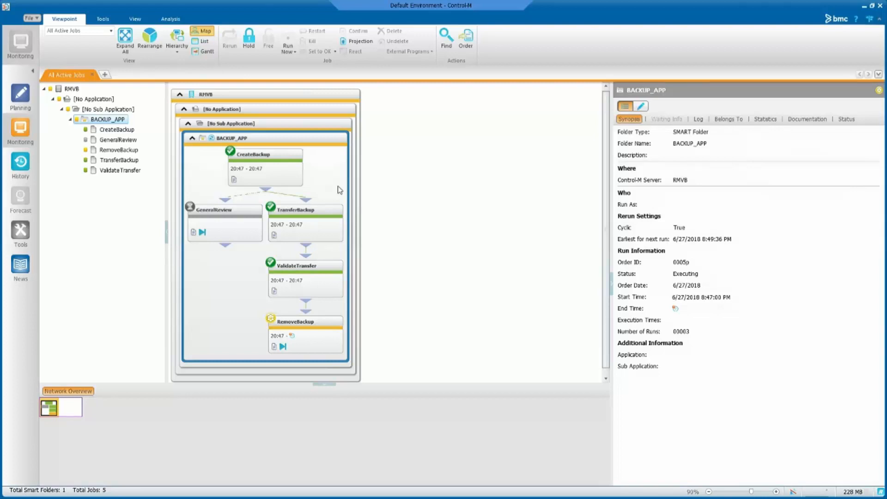
{"action": "left_click", "coordinate": [225, 224]}
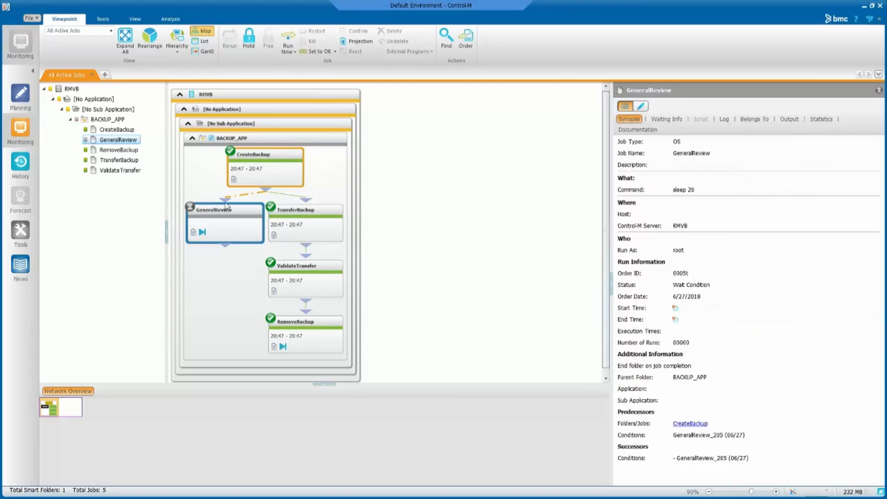
{"action": "right_click", "coordinate": [262, 179]}
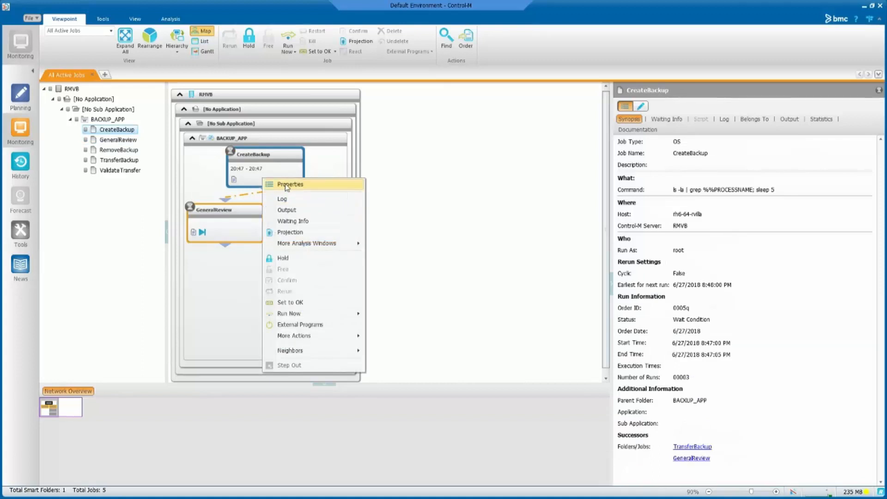
{"action": "left_click", "coordinate": [283, 185]}
{"action": "left_click", "coordinate": [515, 135]}
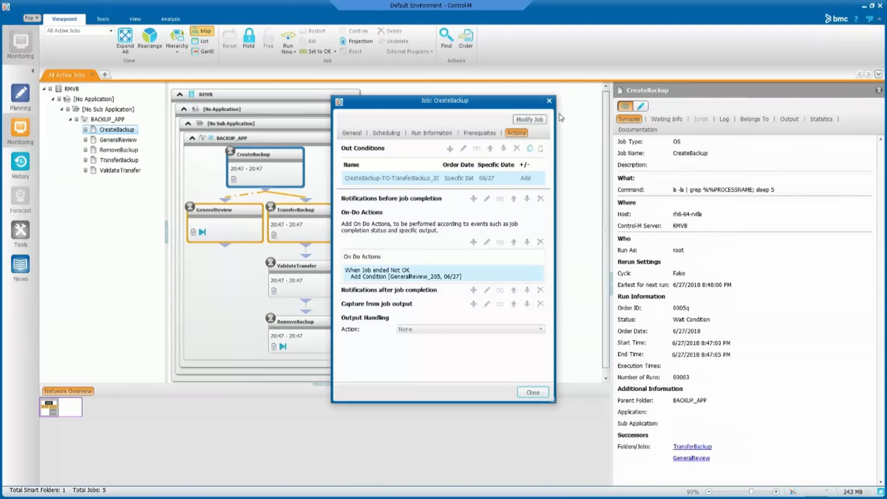
{"action": "left_click", "coordinate": [548, 101]}
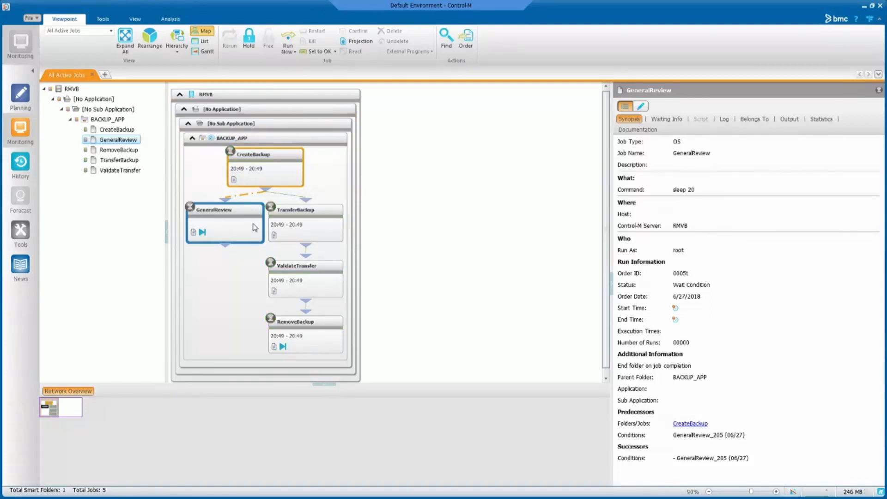
Place the CreateBackup job on hold
{"action": "left_click", "coordinate": [257, 181]}
{"action": "left_click", "coordinate": [249, 38]}
{"action": "left_click", "coordinate": [256, 218]}
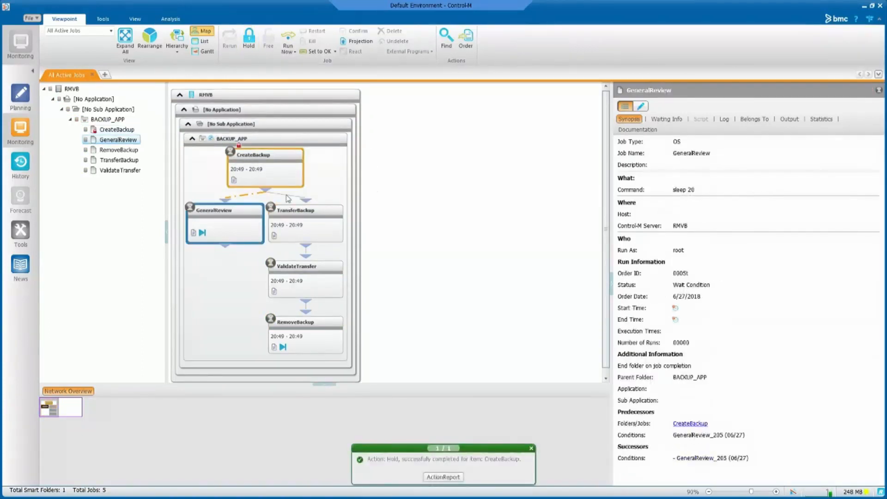
Change the held CreateBackup job's command to the invalid "ls -la ssfda fdsadsaf" and save the job
{"action": "left_click", "coordinate": [287, 175]}
{"action": "double_click", "coordinate": [287, 175]}
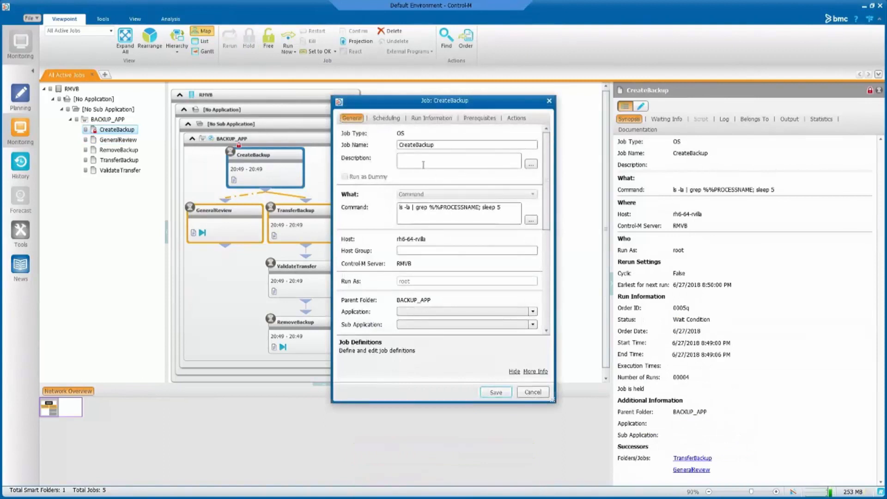
{"action": "left_click", "coordinate": [413, 210]}
{"action": "left_click", "coordinate": [413, 210]}
{"action": "left_click_drag", "start_coordinate": [413, 210], "coordinate": [508, 205]}
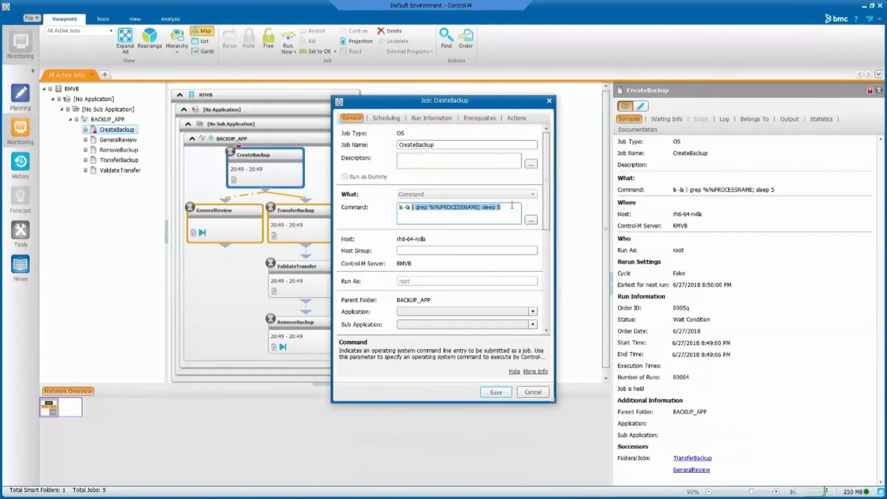
{"action": "type", "text": "ssfda fdsadsaf"}
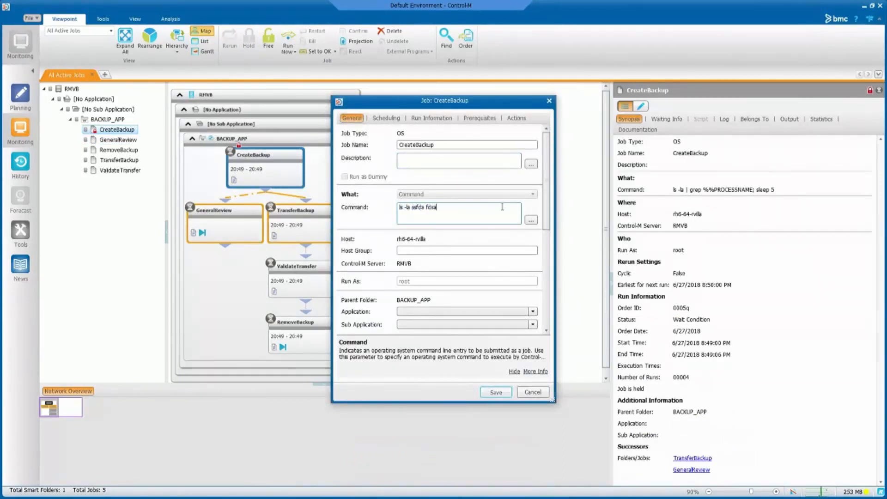
{"action": "left_click", "coordinate": [501, 392]}
{"action": "left_click", "coordinate": [495, 273]}
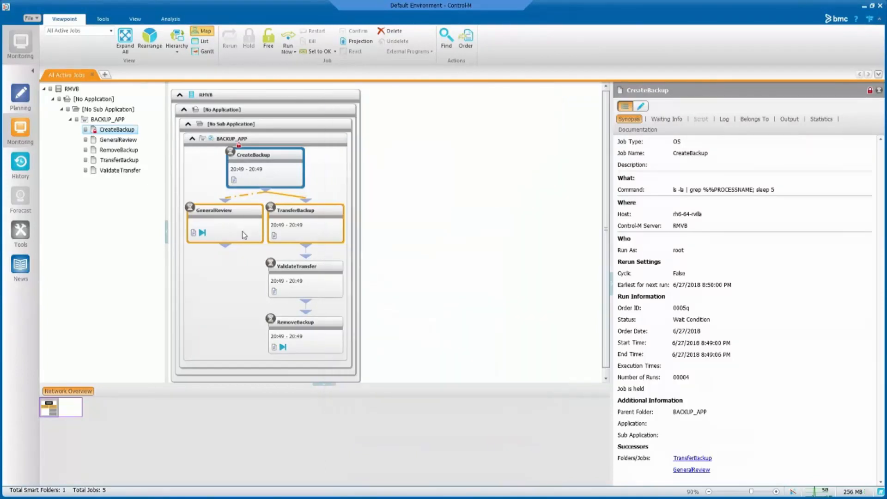
Free the CreateBackup job, accepting the confirmation, and view the BACKUP_APP folder's run information
{"action": "left_click", "coordinate": [270, 176]}
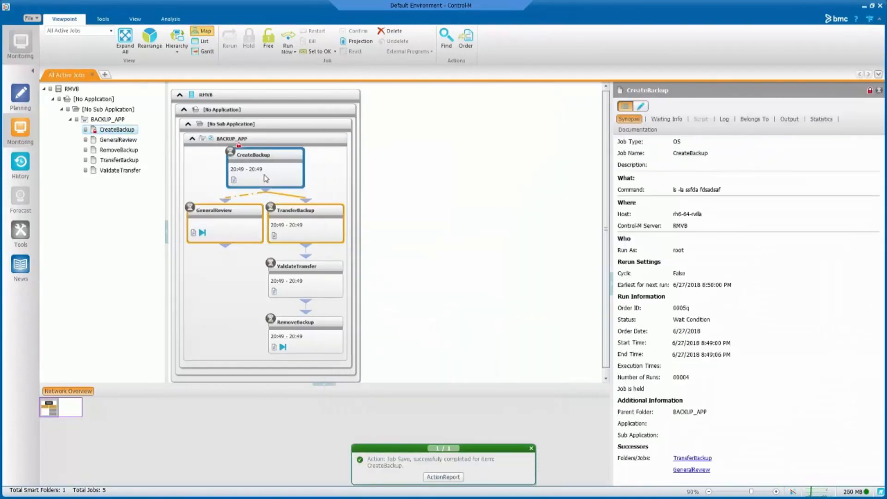
{"action": "left_click", "coordinate": [274, 48]}
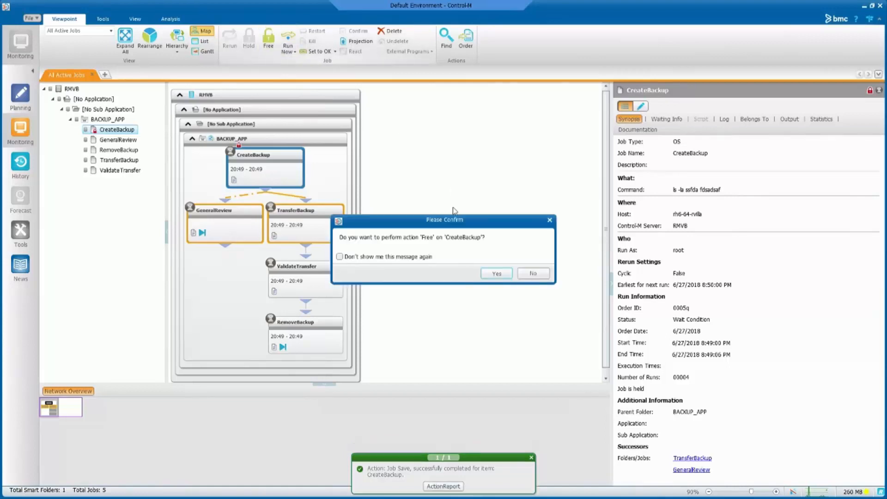
{"action": "left_click", "coordinate": [497, 273]}
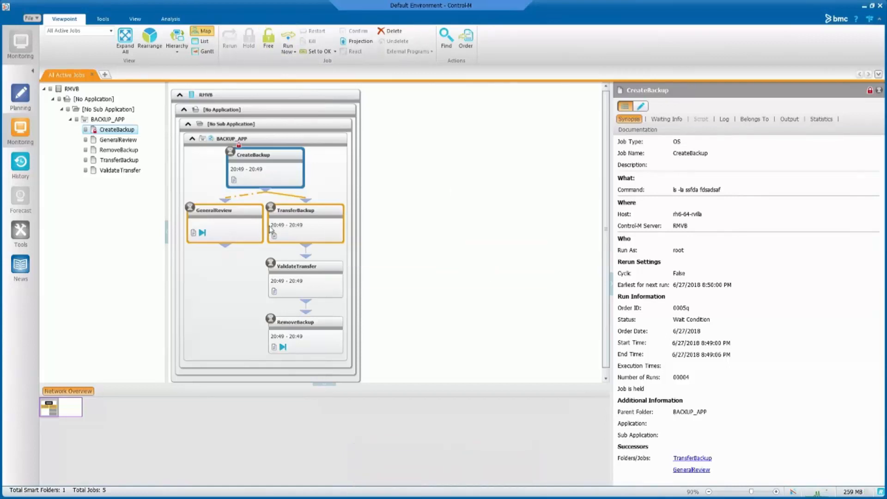
{"action": "left_click", "coordinate": [258, 226]}
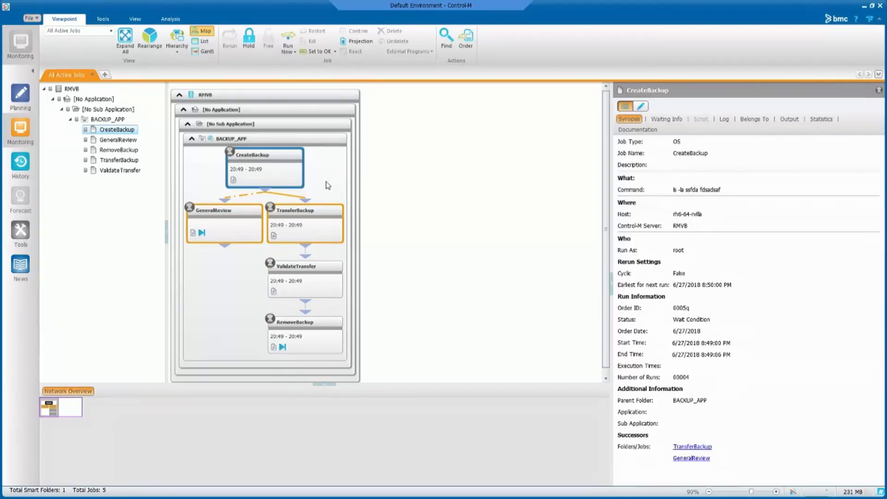
{"action": "left_click", "coordinate": [328, 185]}
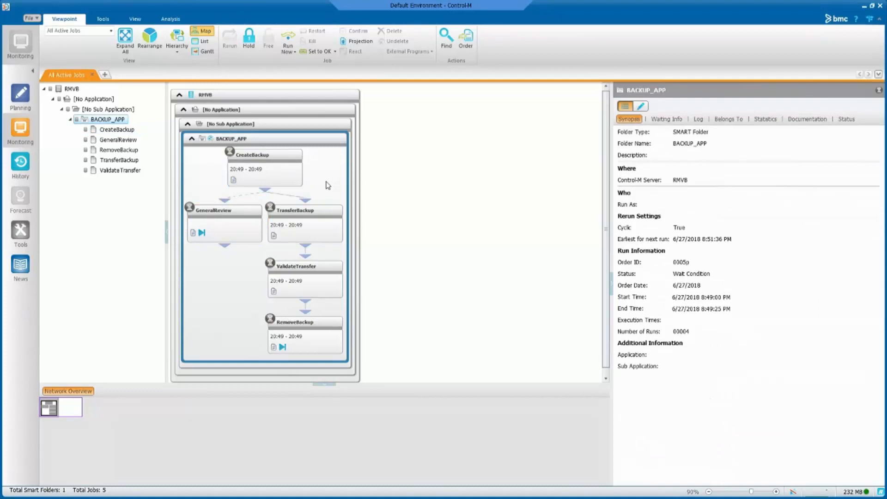